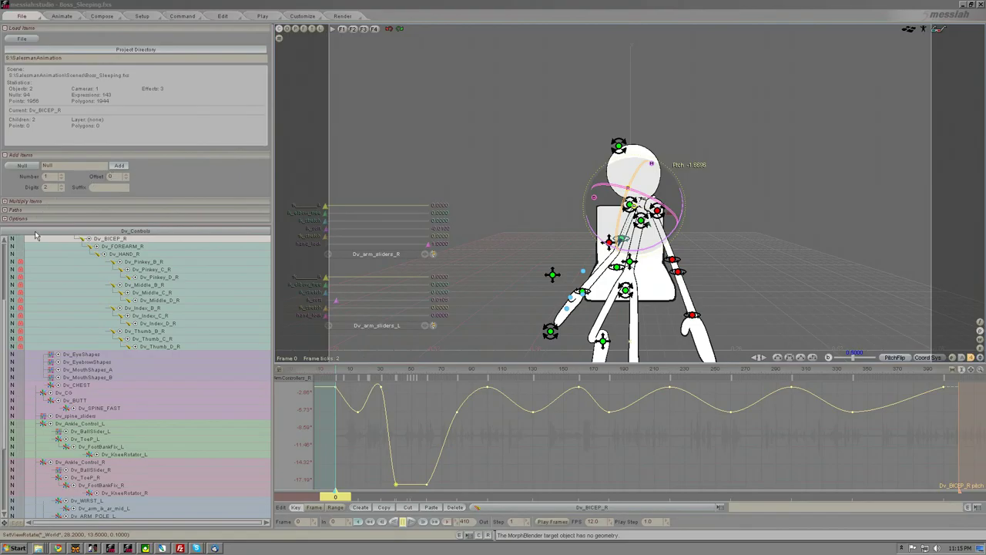
# - Enlarge the item list and select the Dv_ToeP_L control
pyautogui.moveTo(46, 228); pyautogui.dragTo(66, 220)
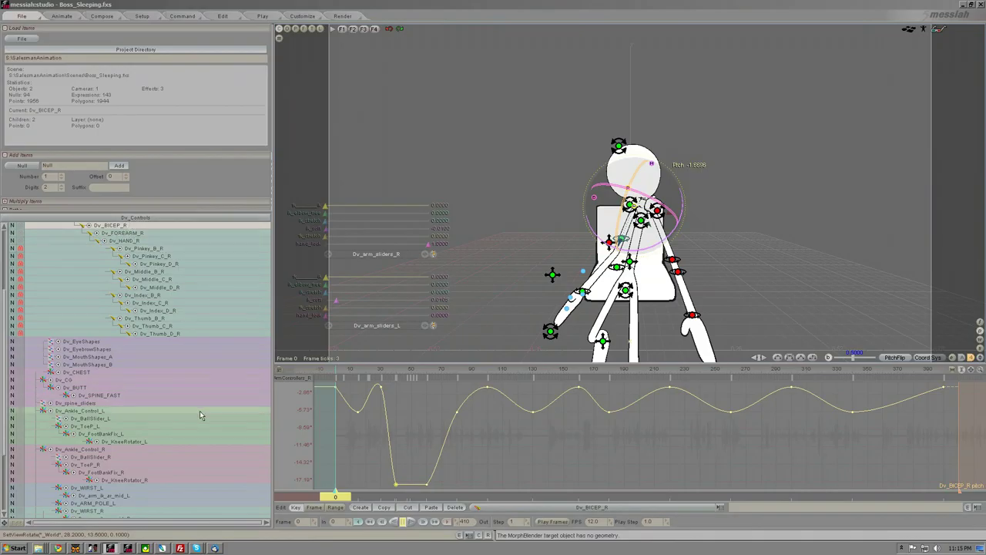
pyautogui.click(158, 287)
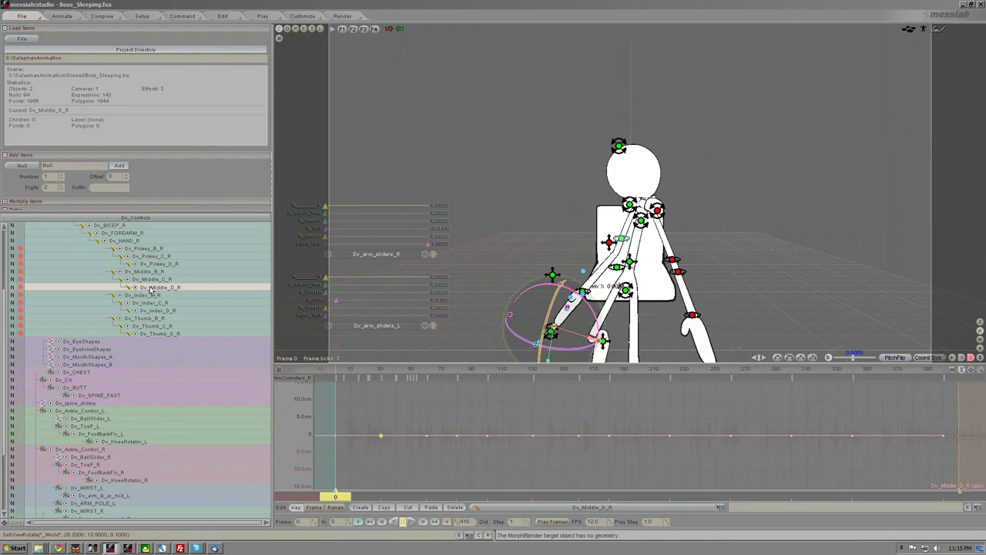
pyautogui.keyDown('shift'); pyautogui.click(130, 404); pyautogui.keyUp('shift')
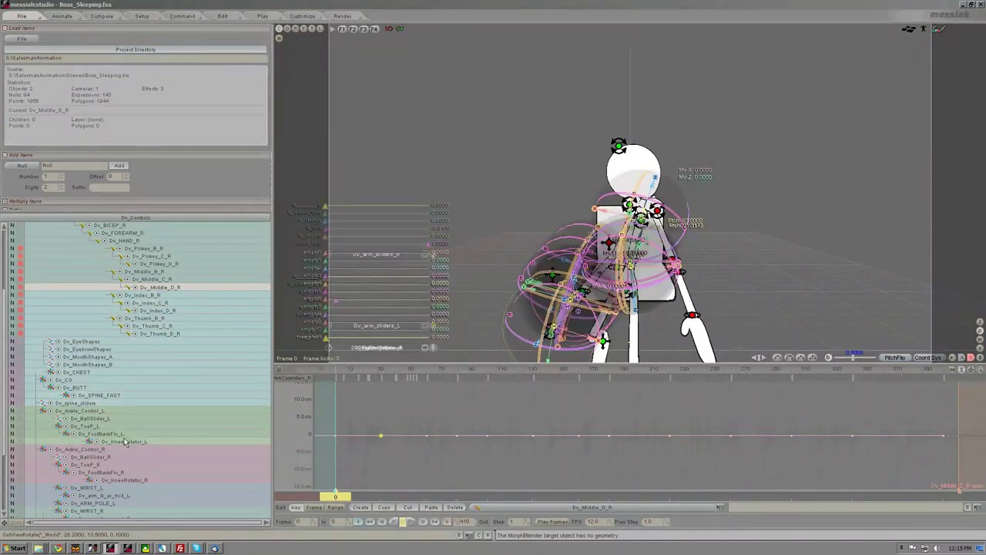
pyautogui.click(85, 426)
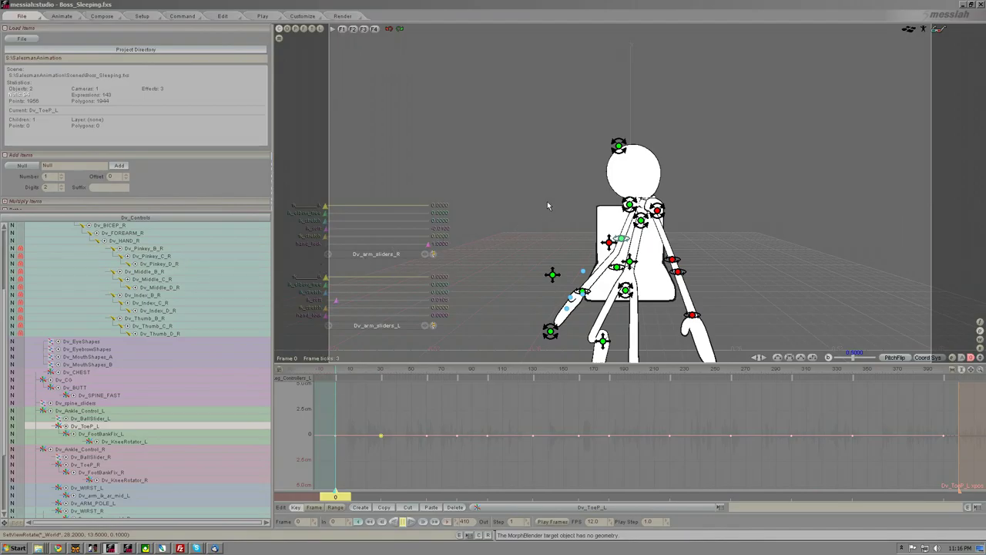
# - Create a key at frame 0 on all channels of the Dv_Controls group
pyautogui.press('space')
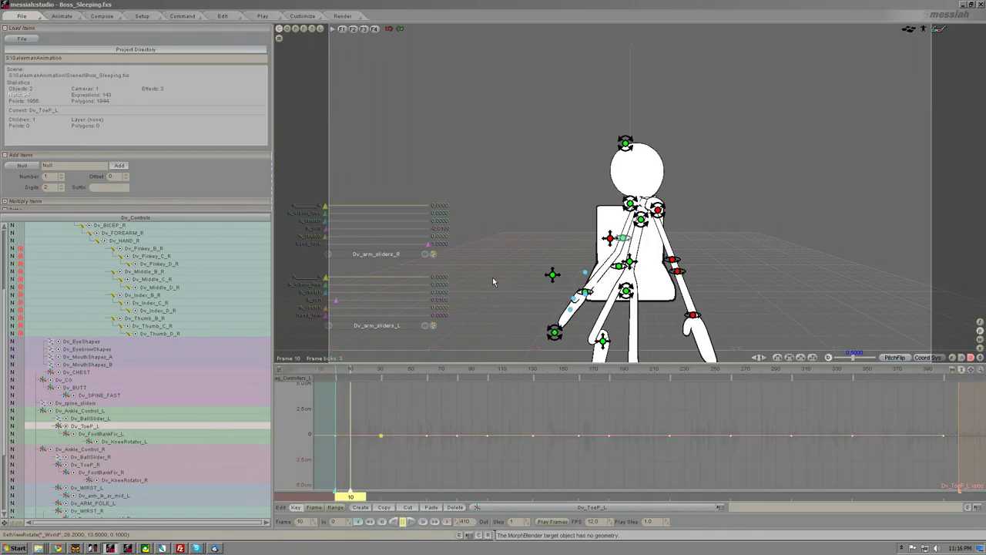
pyautogui.press('Left')
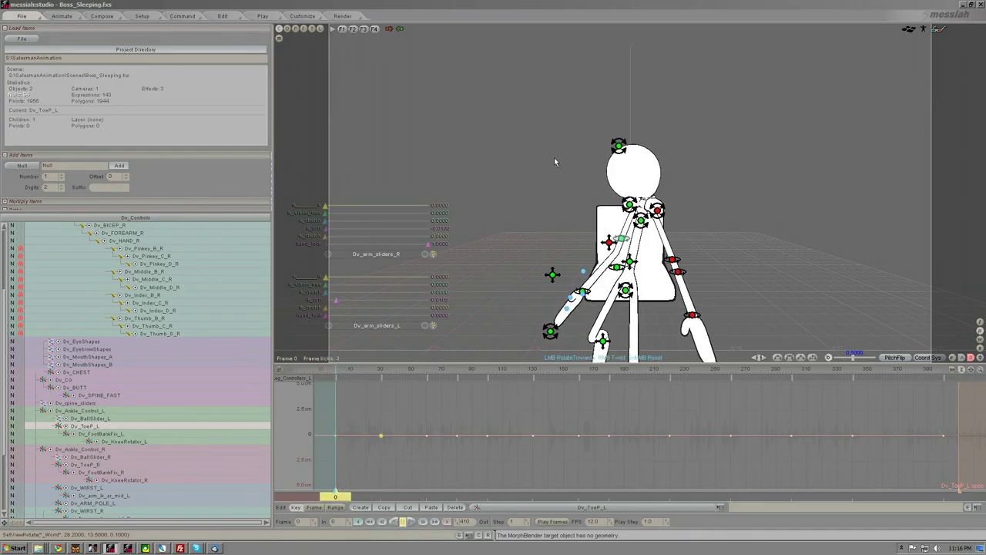
pyautogui.click(298, 379)
pyautogui.moveTo(328, 412)
pyautogui.click(401, 440)
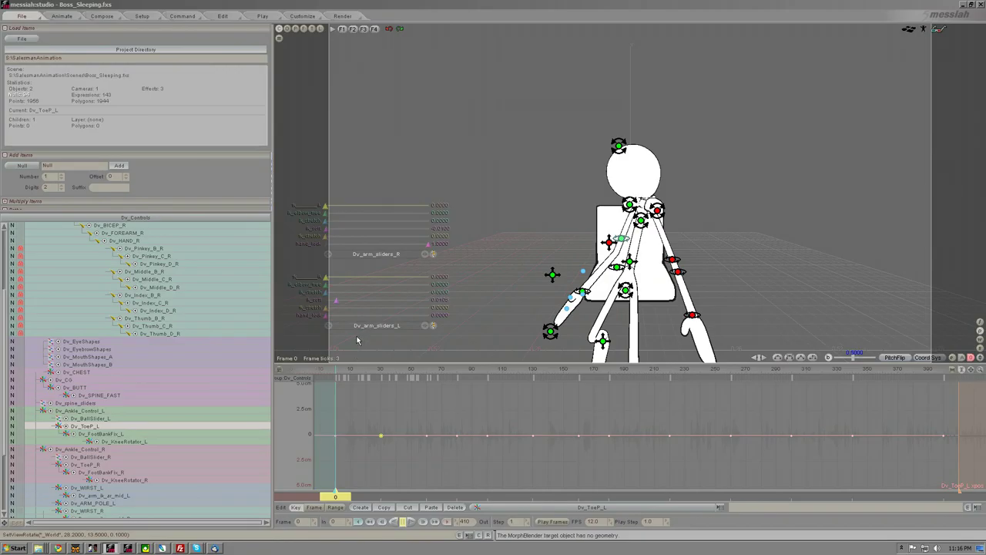
pyautogui.click(336, 437)
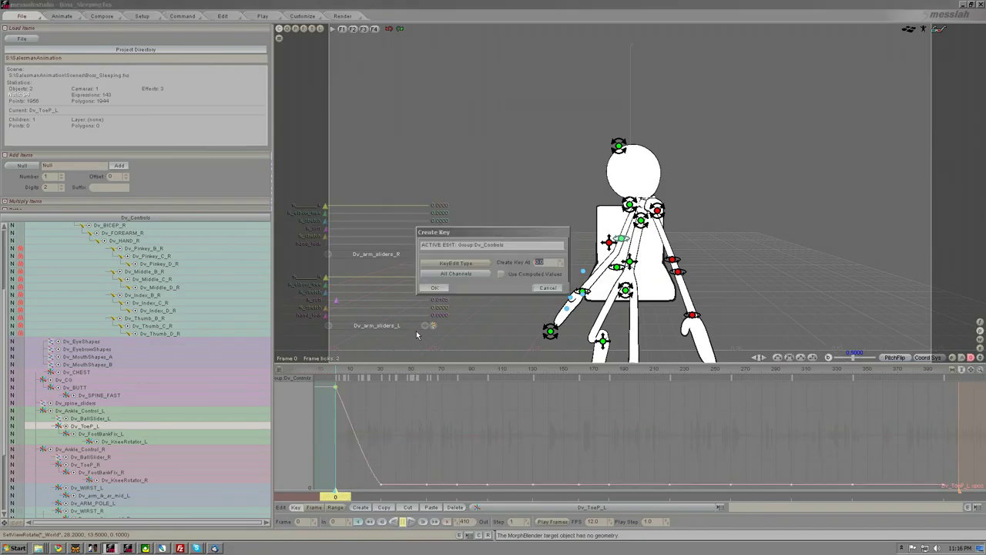
pyautogui.press('Return')
pyautogui.click(434, 288)
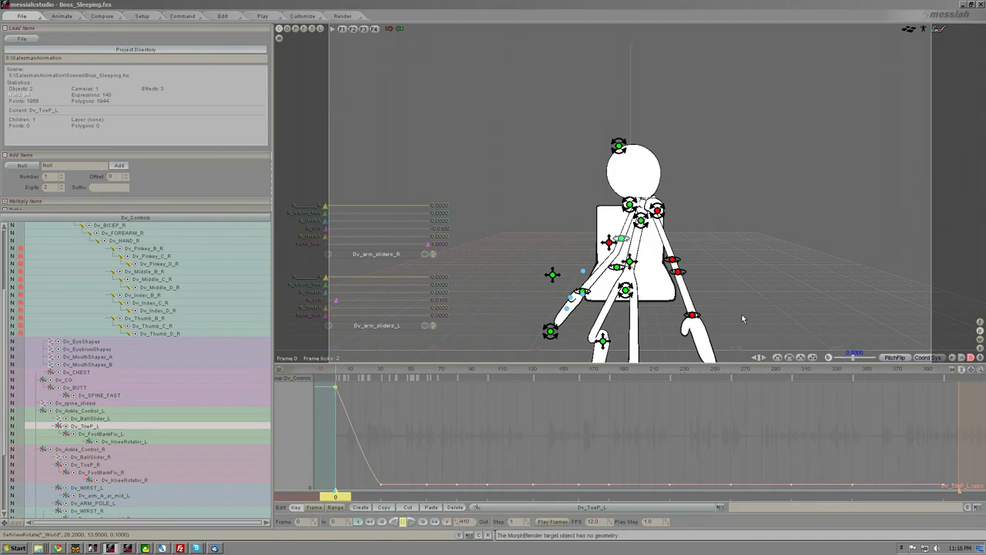
# - Start the range at frame 1 and record the Dv_Controls group's animation on all channels into a clip, cutting its original keys
pyautogui.moveTo(336, 500); pyautogui.dragTo(344, 500)
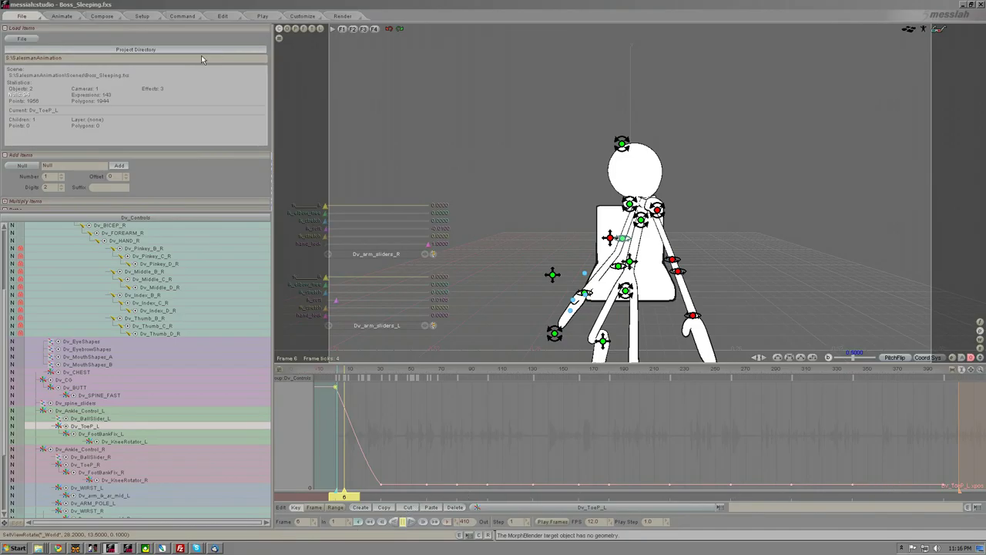
pyautogui.click(103, 17)
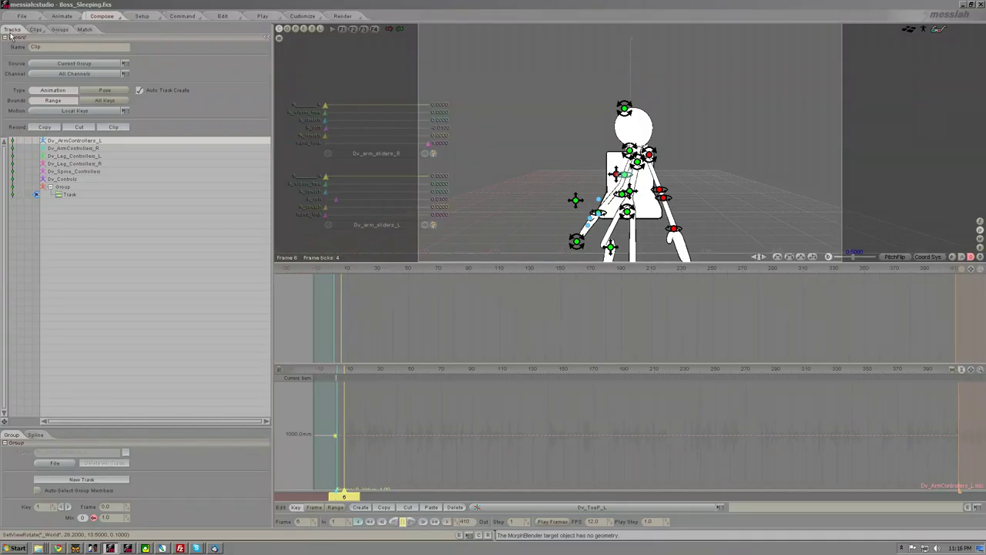
pyautogui.click(65, 181)
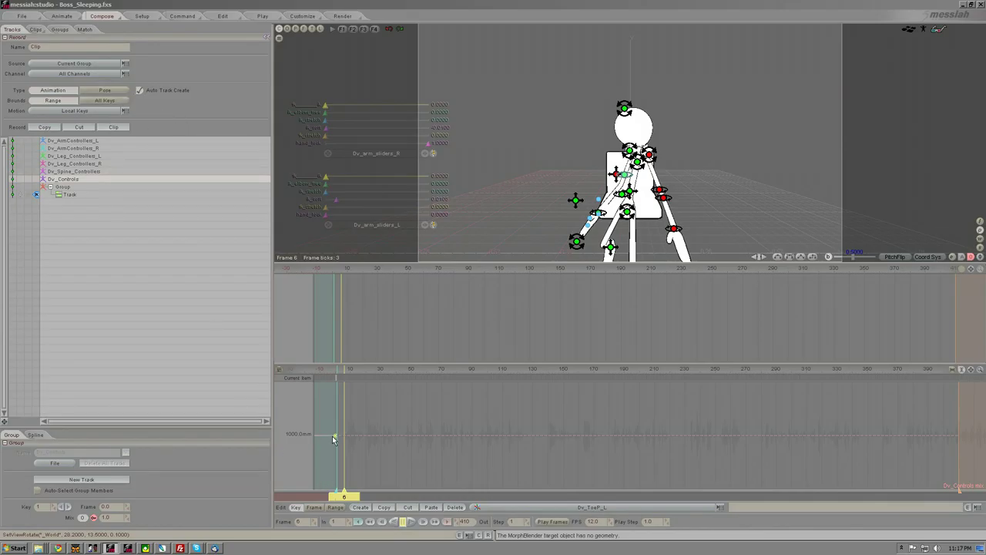
pyautogui.click(77, 65)
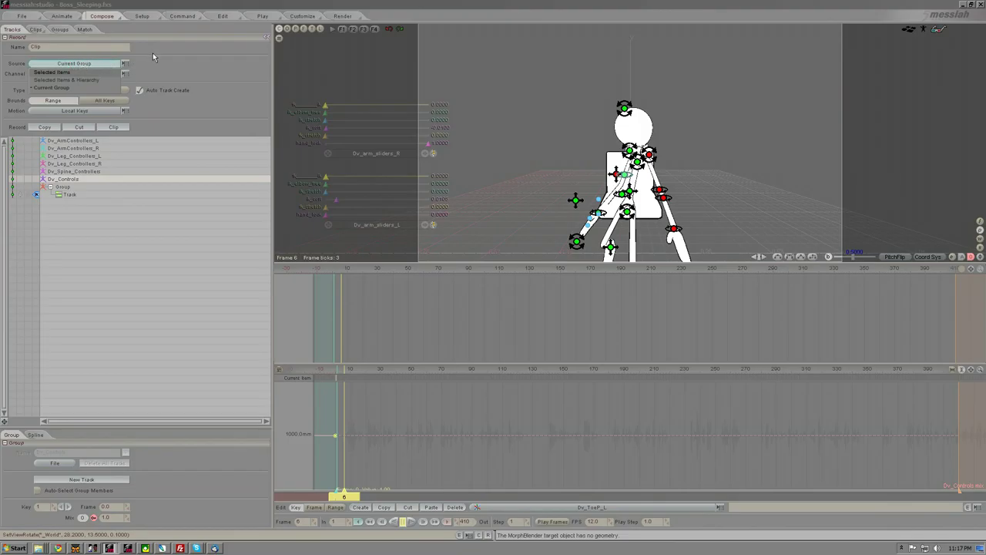
pyautogui.click(153, 53)
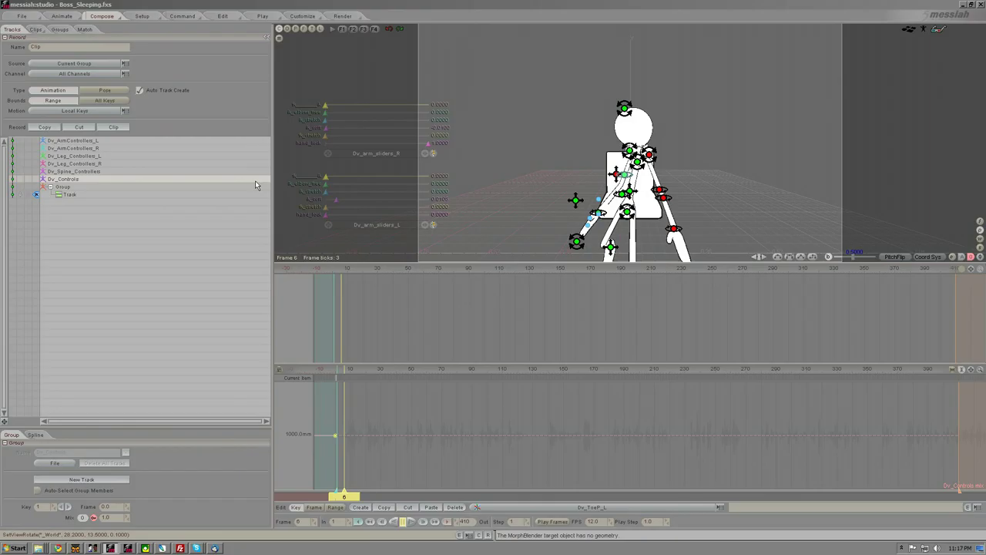
pyautogui.click(70, 129)
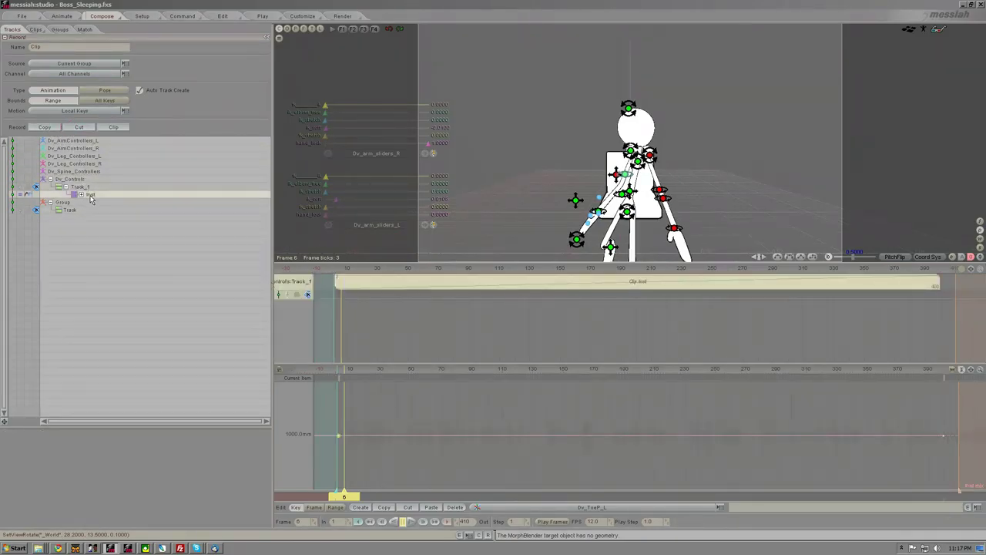
# - Delete the recorded clip and its Track_1 from the Dv_Controls group
pyautogui.click(35, 30)
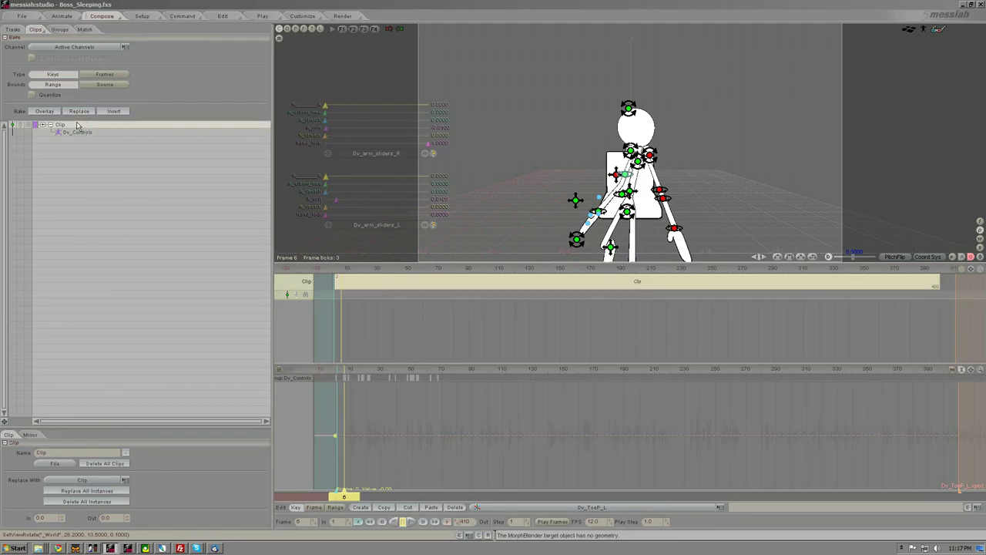
pyautogui.press('Delete')
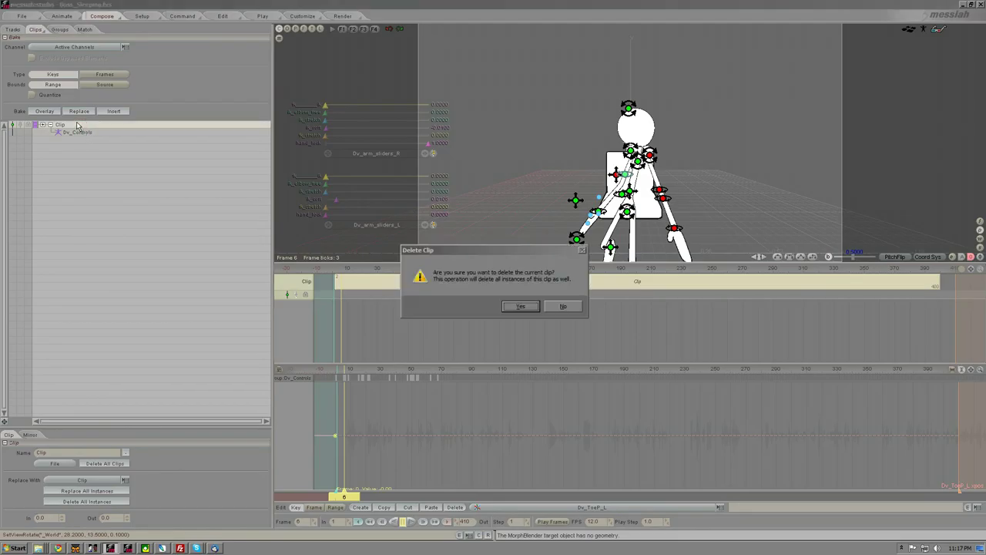
pyautogui.click(521, 307)
pyautogui.click(12, 29)
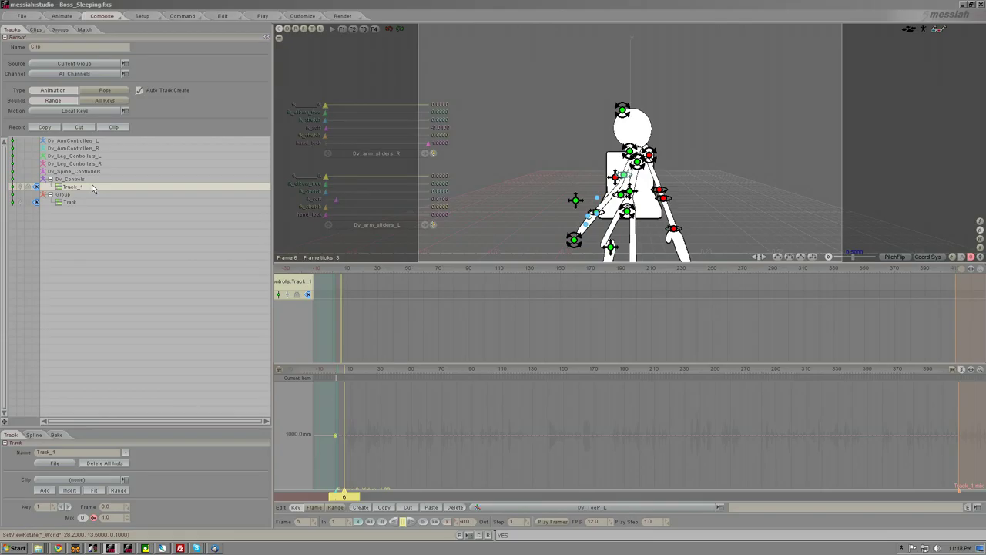
pyautogui.press('Delete')
pyautogui.click(523, 308)
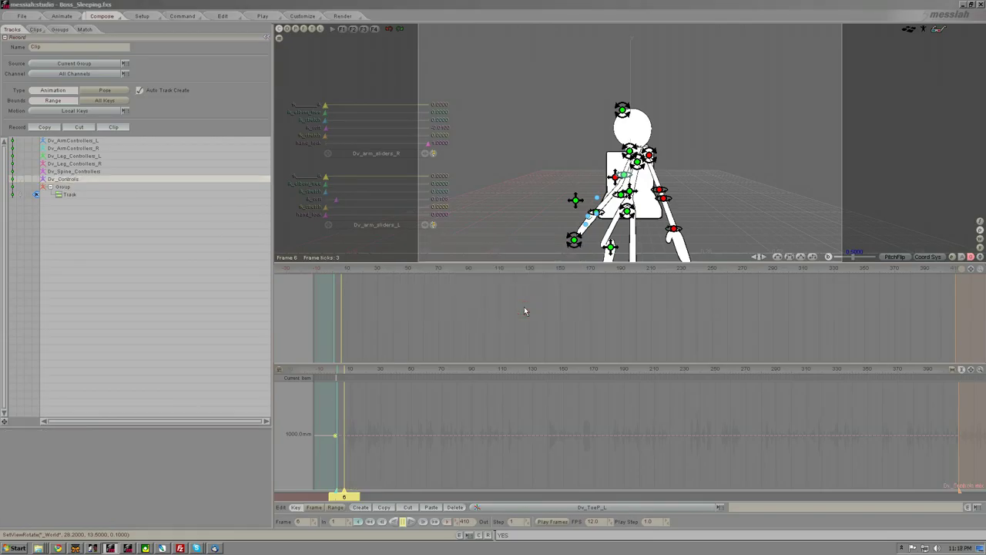
# - Return to frame 1, select all items from Dv_HairRoot through Camera_FromArmScene, and expand their individual key rows in the timeline
pyautogui.click(61, 16)
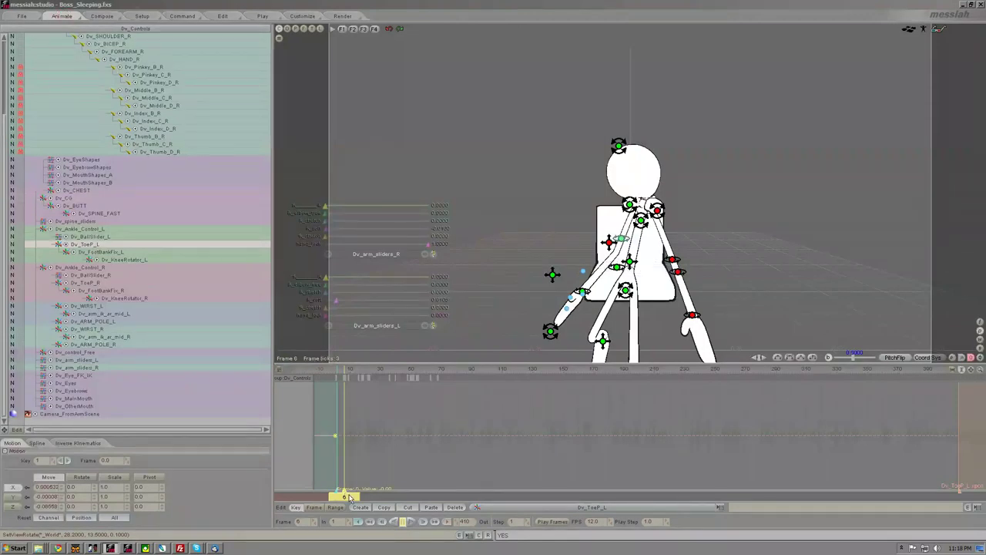
pyautogui.moveTo(349, 498)
pyautogui.mouseDown()
pyautogui.moveTo(813, 498)
pyautogui.moveTo(337, 497)
pyautogui.mouseUp()
pyautogui.moveTo(388, 367); pyautogui.dragTo(404, 342)
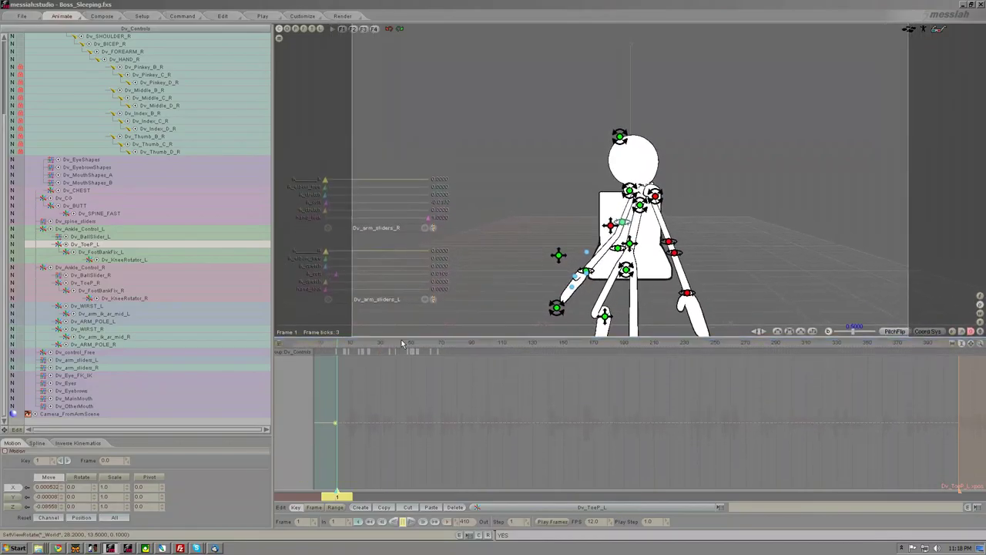
pyautogui.scroll(4, 68, 44)
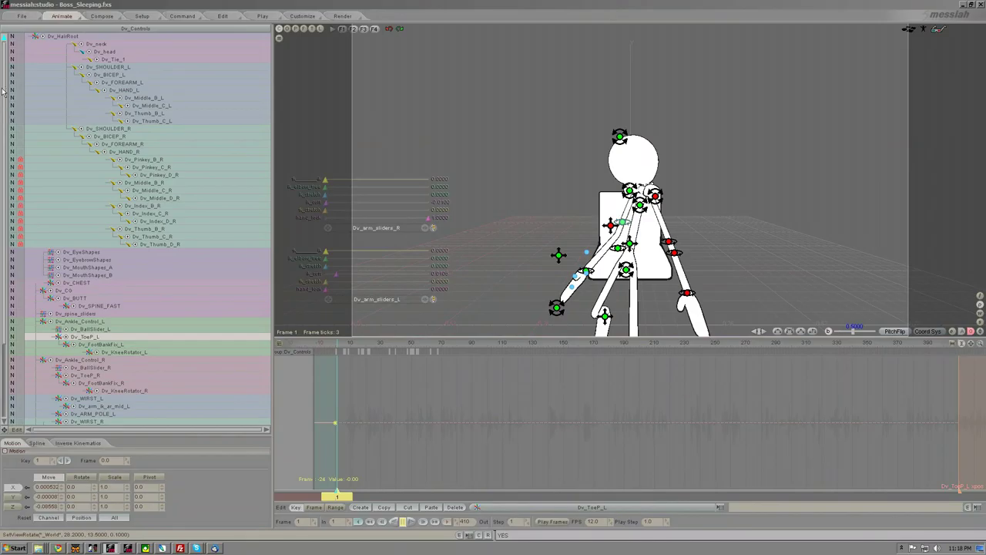
pyautogui.click(74, 39)
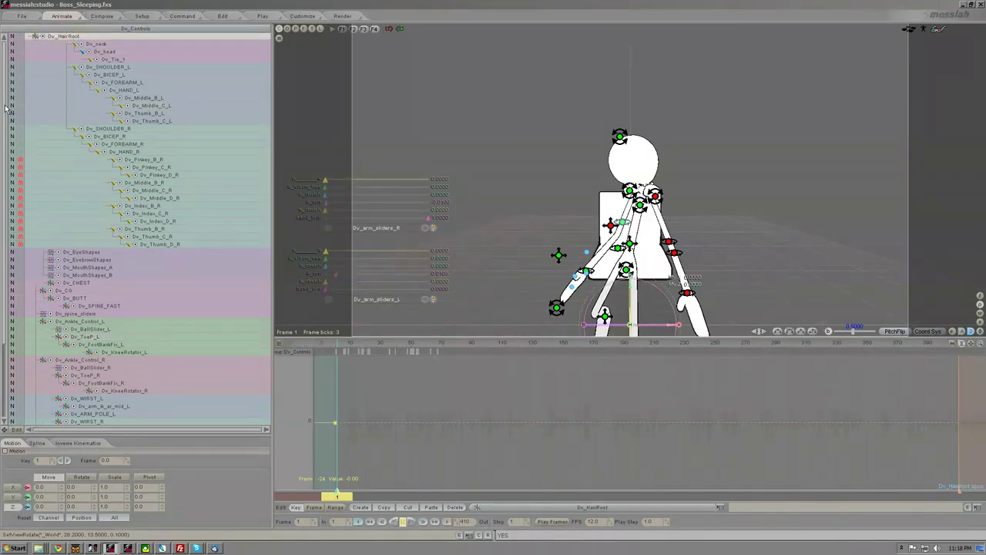
pyautogui.scroll(-4, 77, 231)
pyautogui.keyDown('shift'); pyautogui.click(88, 416); pyautogui.keyUp('shift')
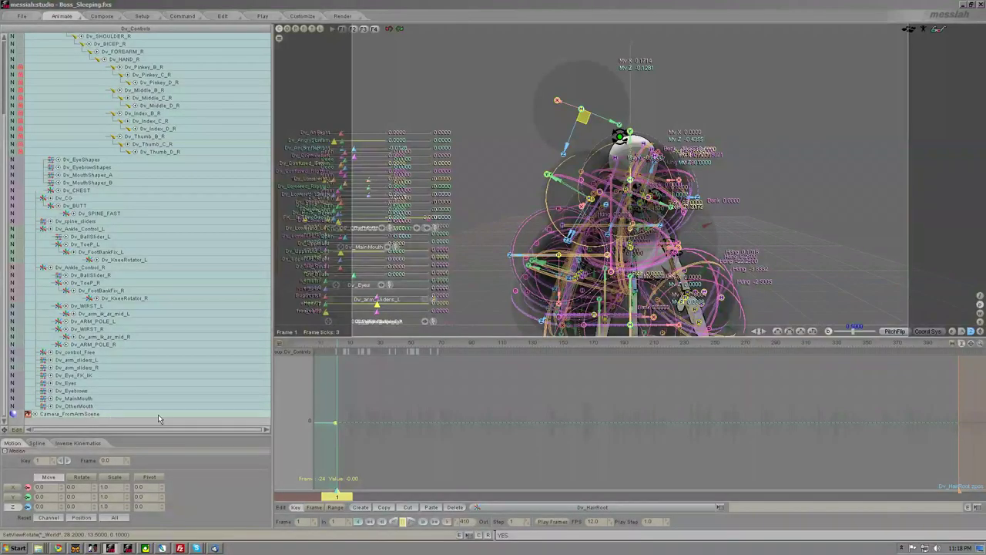
pyautogui.click(279, 344)
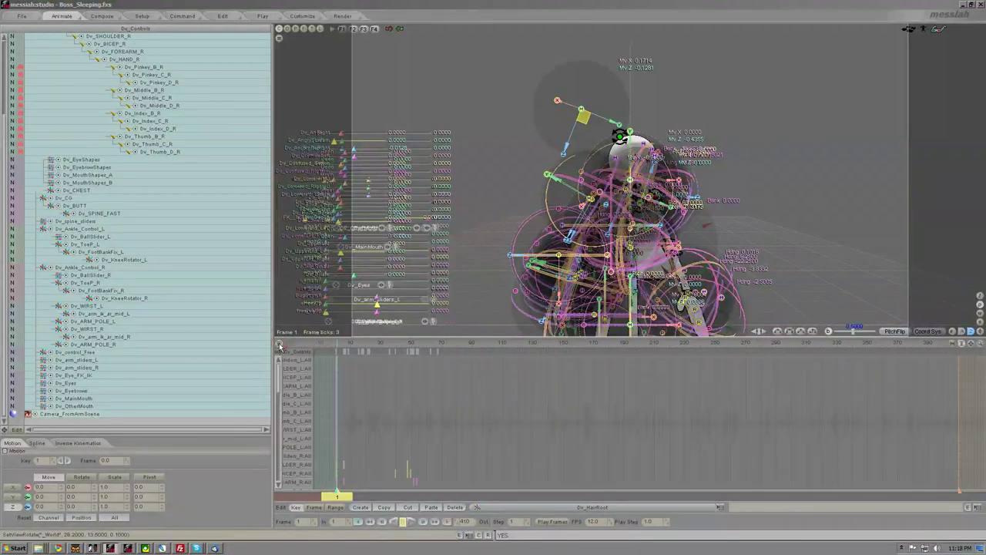
# - Delete the leftover keys beyond frame 1 on Dv_FOREARM_R, Dv_BICEP_R and Dv_SHOULDER_R
pyautogui.click(417, 486)
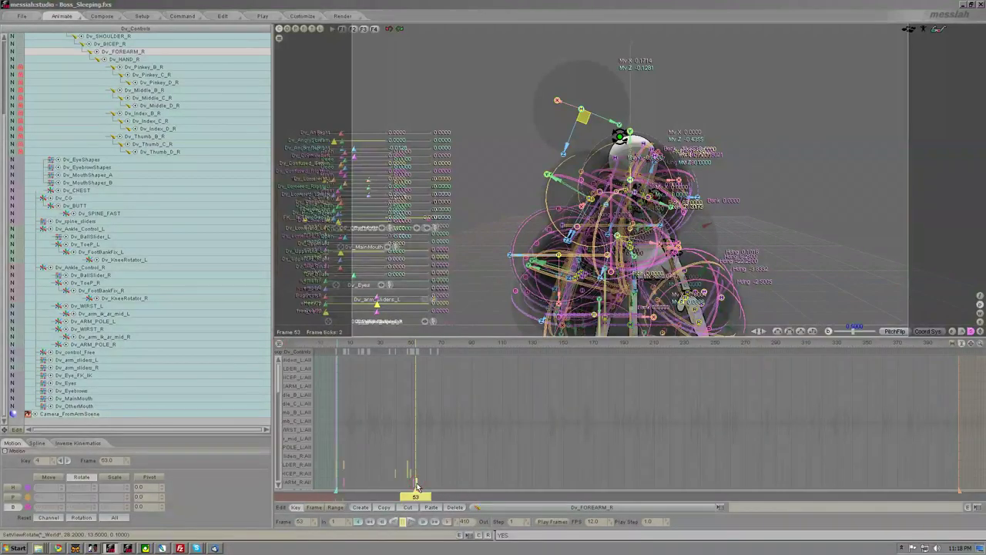
pyautogui.click(455, 508)
pyautogui.click(410, 473)
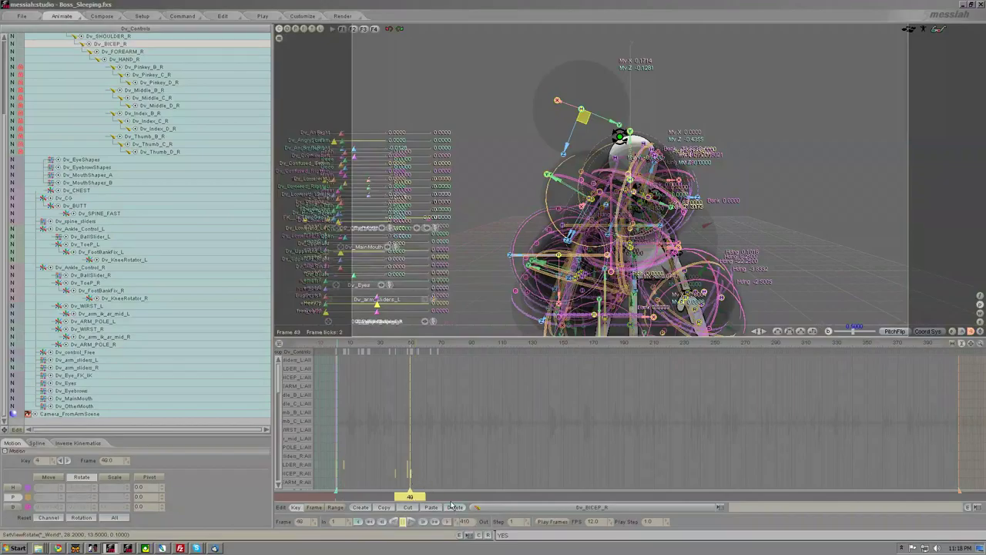
pyautogui.click(457, 508)
pyautogui.click(457, 508)
pyautogui.click(457, 508)
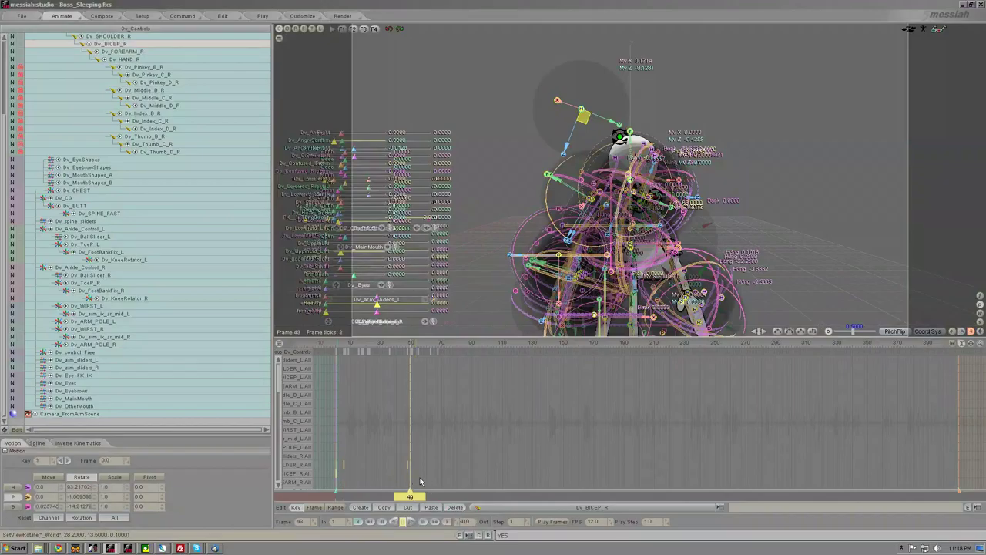
pyautogui.press('Left')
pyautogui.press('Left')
pyautogui.press('Up')
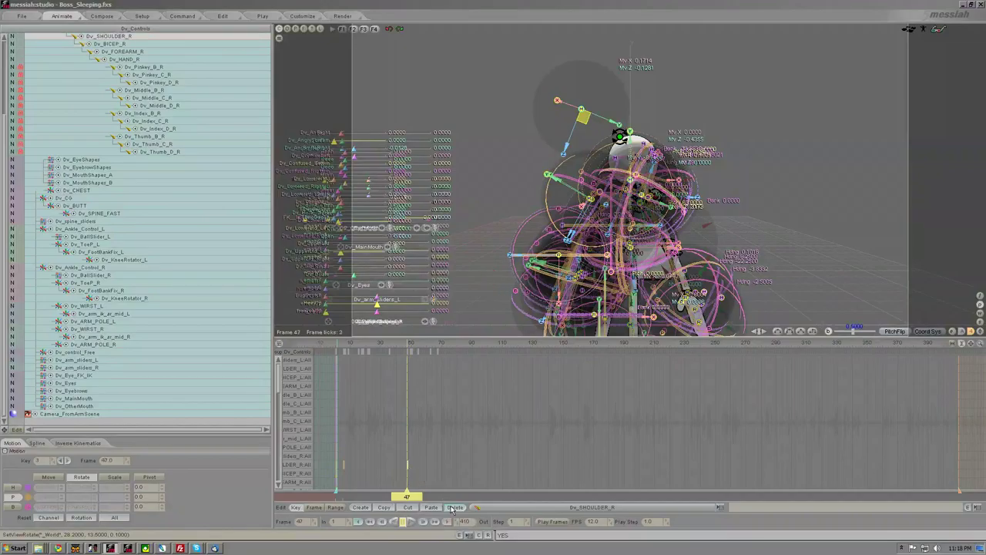
pyautogui.click(455, 507)
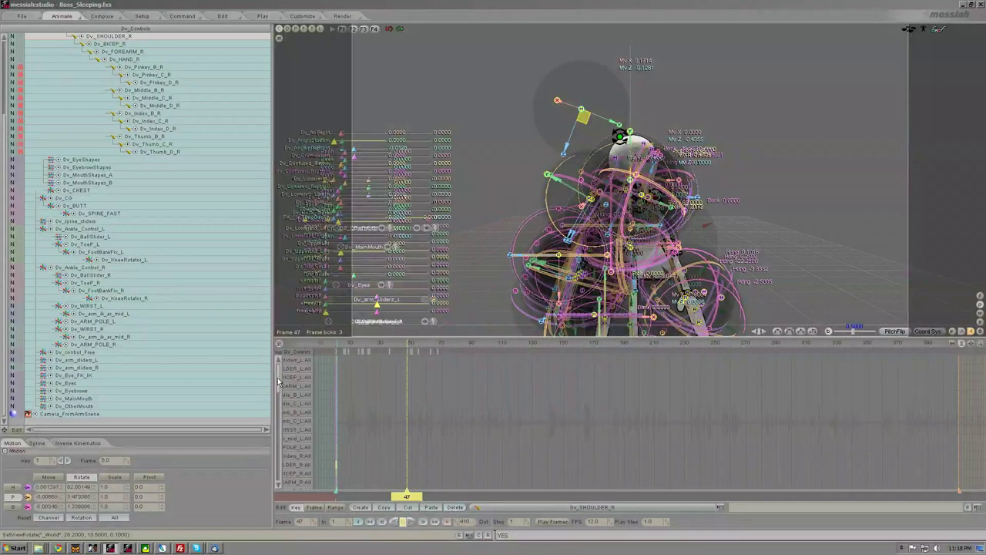
# - Delete the leftover key near frame 5 on the right index finger control Dv_Index_B_R
pyautogui.moveTo(278, 379); pyautogui.dragTo(275, 398)
pyautogui.click(345, 459)
pyautogui.click(344, 459)
pyautogui.click(343, 458)
pyautogui.click(454, 508)
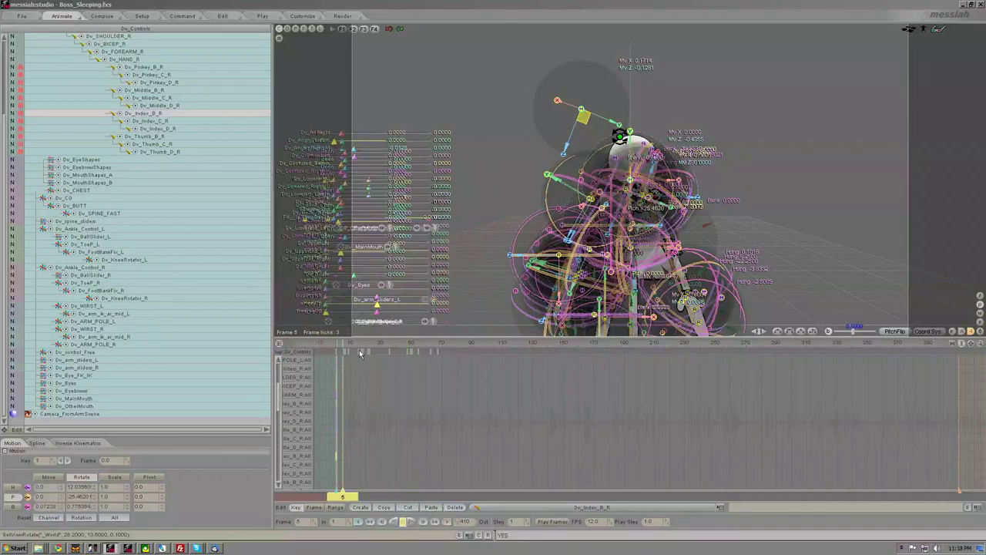
# - Delete the leftover keys beyond frame 1 on the right ankle control Dv_Ankle_Control_R and on Dv_head
pyautogui.moveTo(279, 392); pyautogui.dragTo(276, 432)
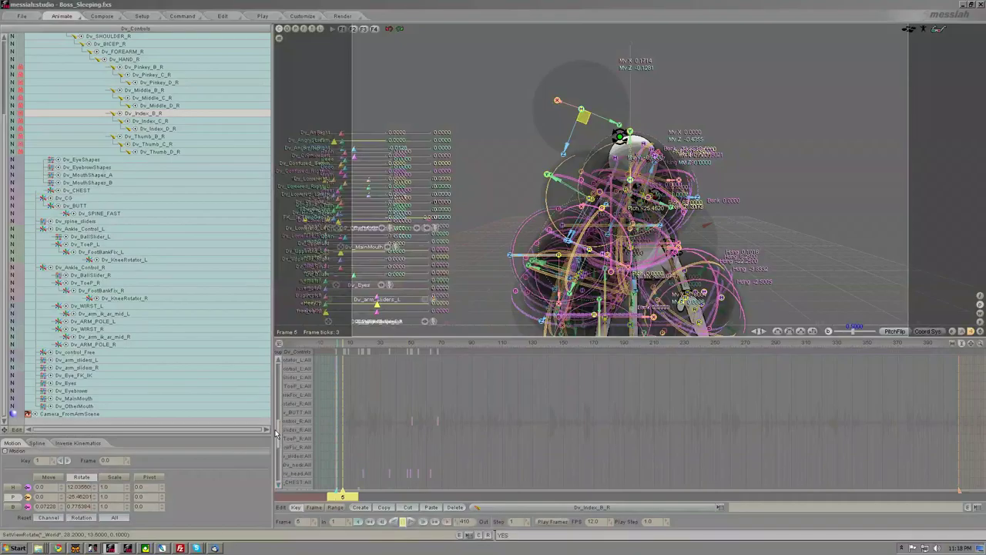
pyautogui.click(438, 422)
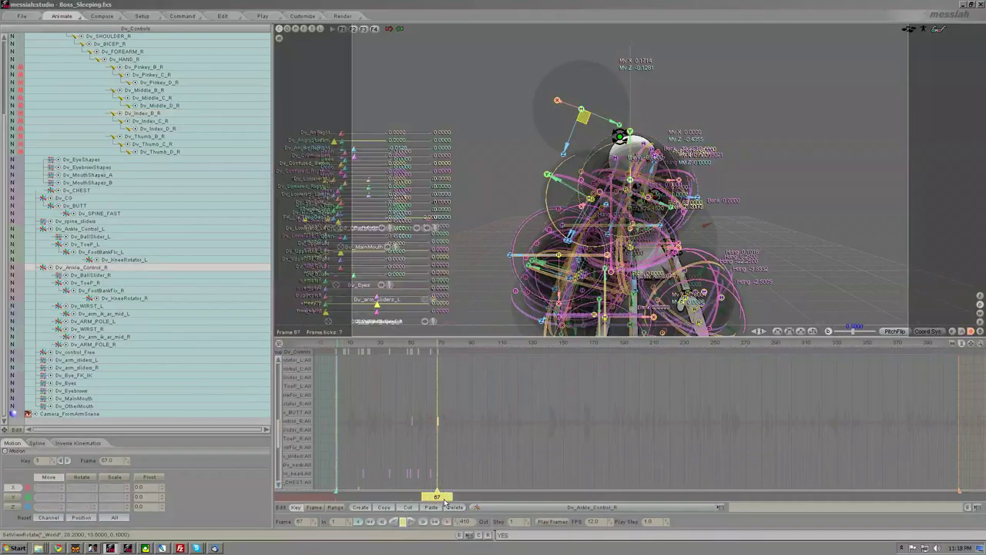
pyautogui.click(457, 509)
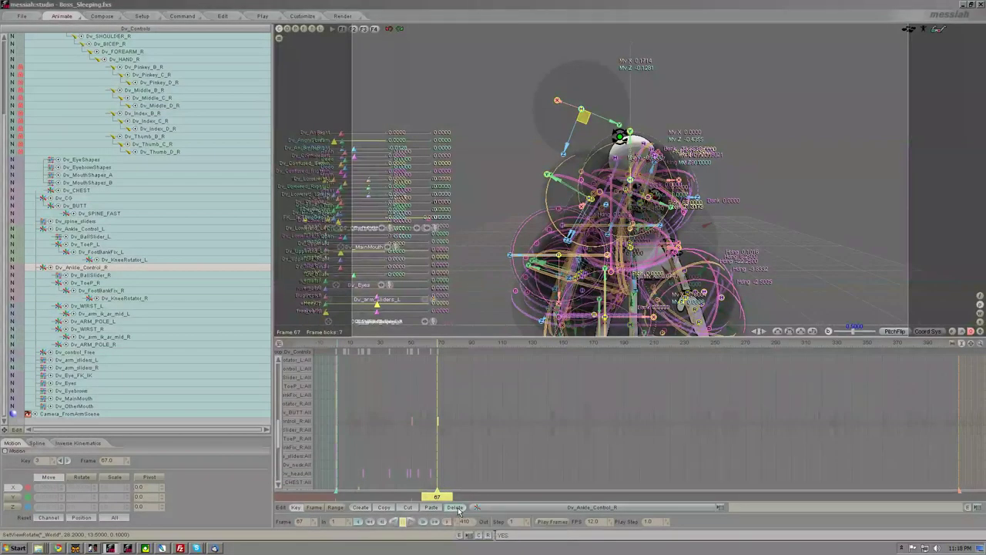
pyautogui.click(431, 474)
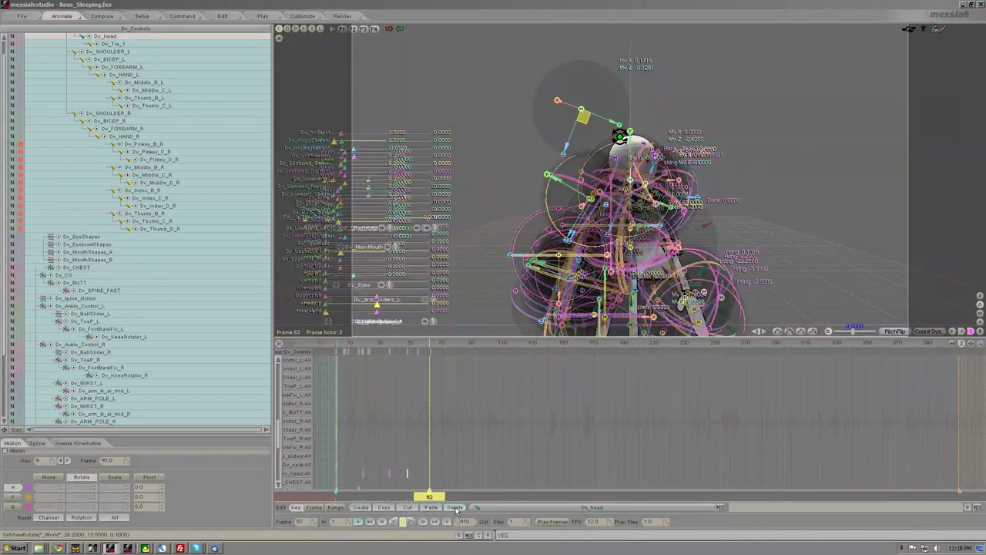
pyautogui.click(455, 511)
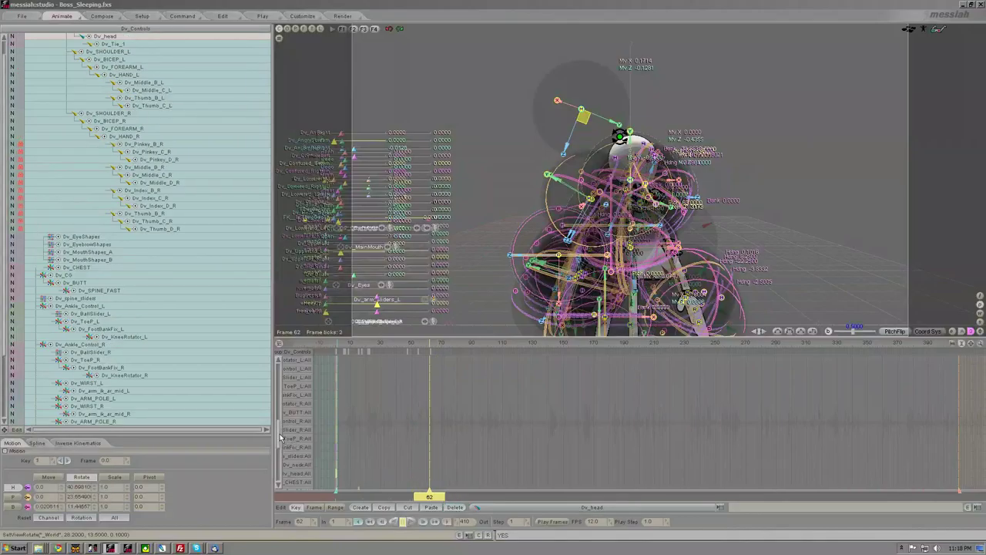
# - Delete the leftover keys beyond frame 1 on Dv_SPINE_FAST, Dv_CG and Dv_HAND_R
pyautogui.moveTo(279, 435); pyautogui.dragTo(277, 454)
pyautogui.click(431, 432)
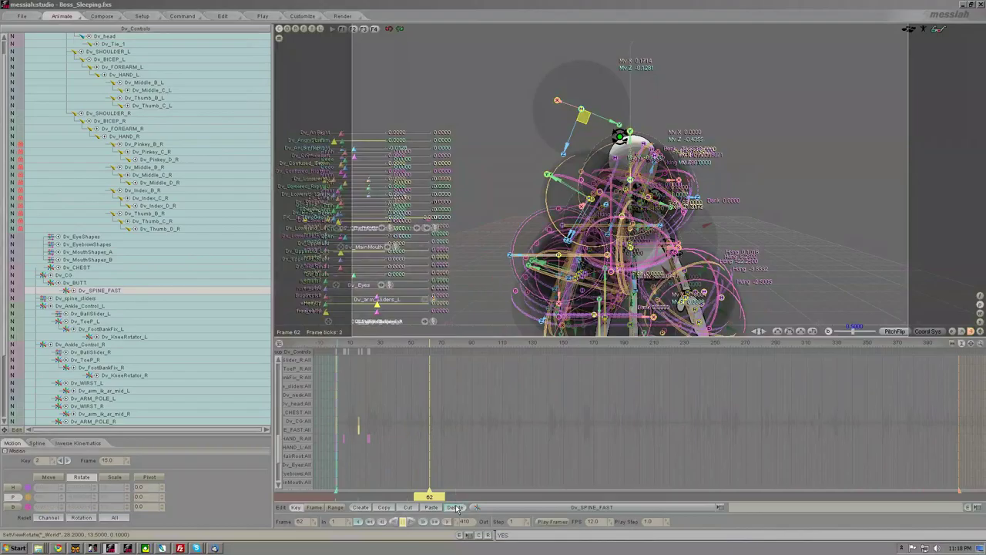
pyautogui.click(358, 422)
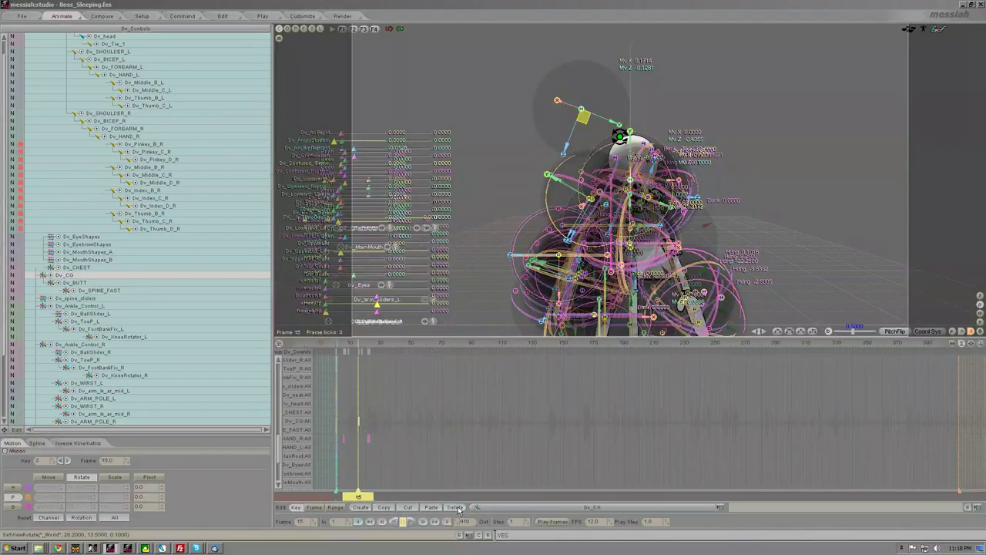
pyautogui.click(457, 508)
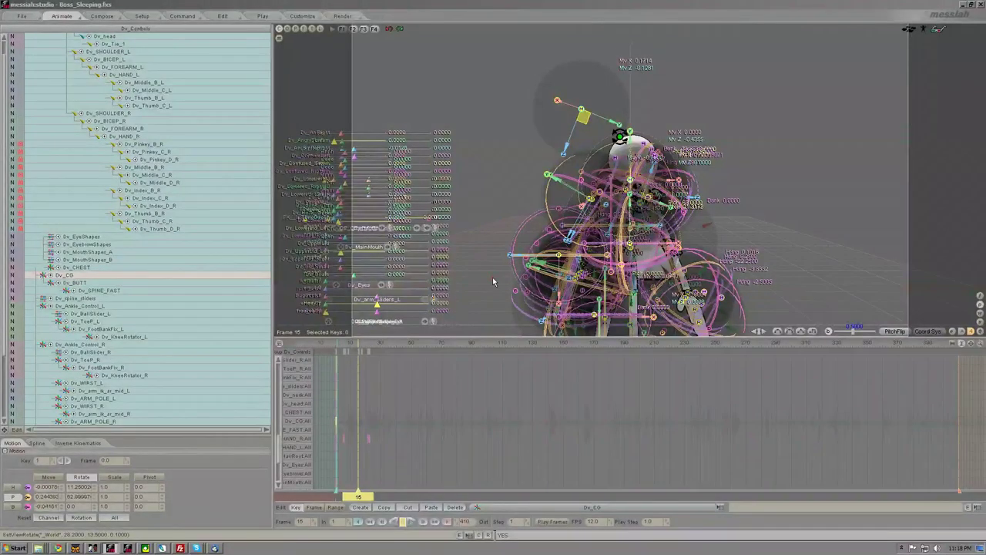
pyautogui.click(370, 439)
pyautogui.click(455, 508)
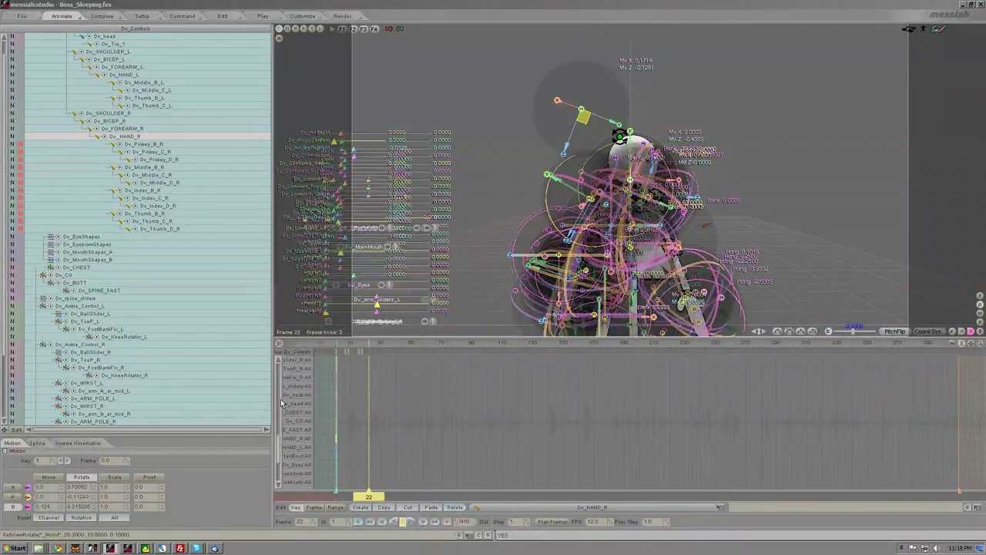
# - Delete all remaining keys beyond frame 1 on the tie control Dv_Tie_1
pyautogui.moveTo(278, 443); pyautogui.dragTo(277, 476)
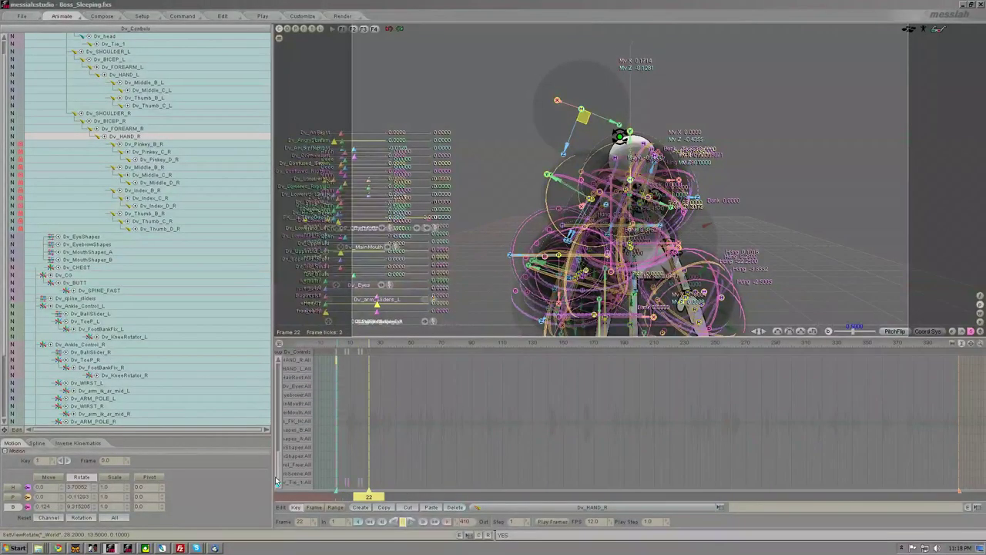
pyautogui.click(365, 485)
pyautogui.click(362, 484)
pyautogui.click(454, 508)
pyautogui.click(454, 508)
pyautogui.click(454, 508)
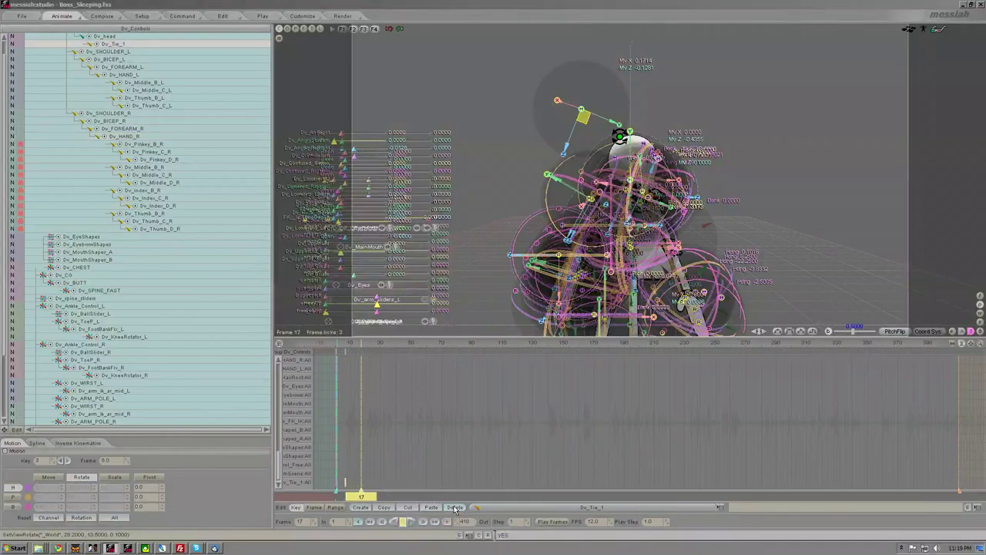
# - Collapse the individual key rows, reduce the multi-item selection to Dv_arm_ik_ar_mid_R only, and return to frame 1
pyautogui.moveTo(279, 471); pyautogui.dragTo(276, 369)
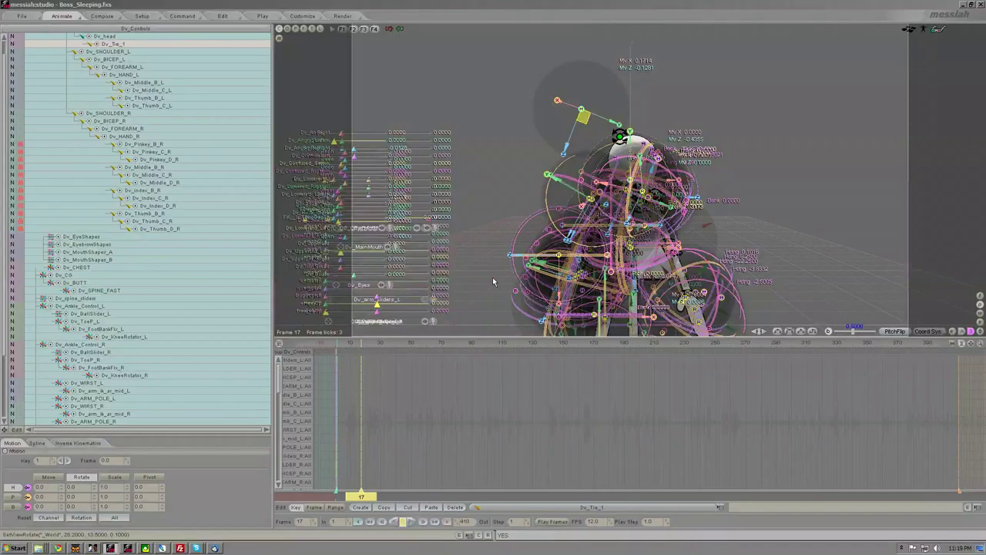
pyautogui.rightClick(199, 423)
pyautogui.click(198, 414)
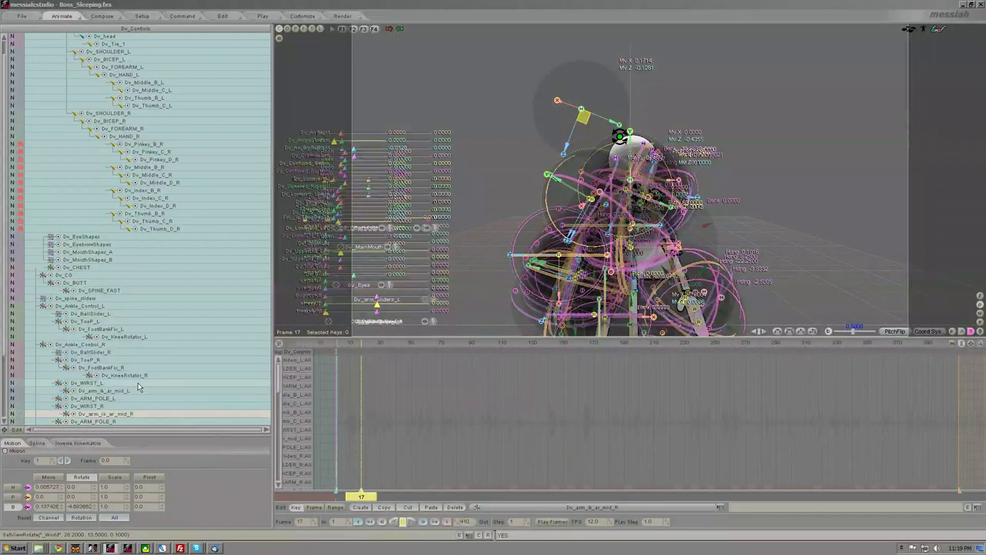
pyautogui.click(280, 344)
pyautogui.moveTo(5, 312); pyautogui.dragTo(9, 391)
pyautogui.click(116, 422)
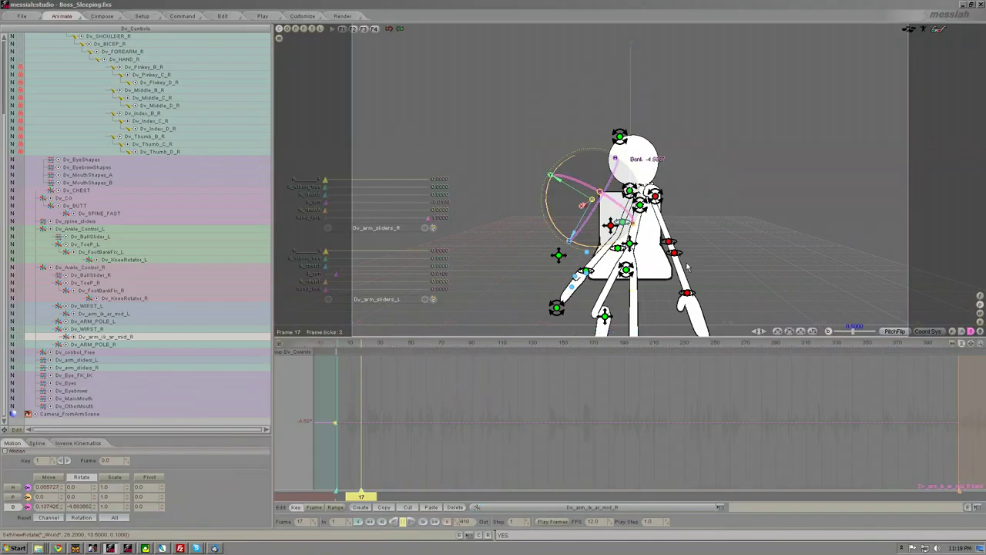
pyautogui.moveTo(375, 497); pyautogui.dragTo(337, 497)
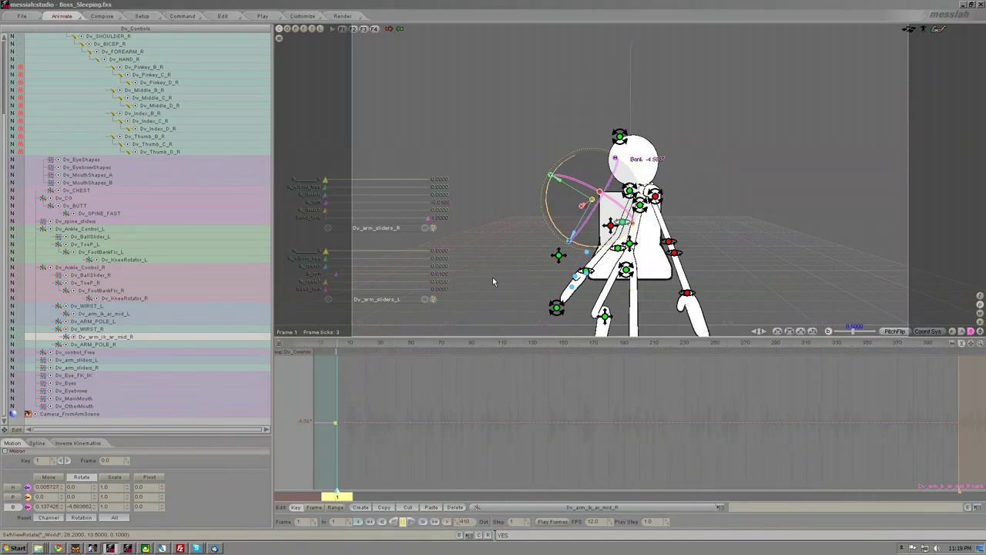